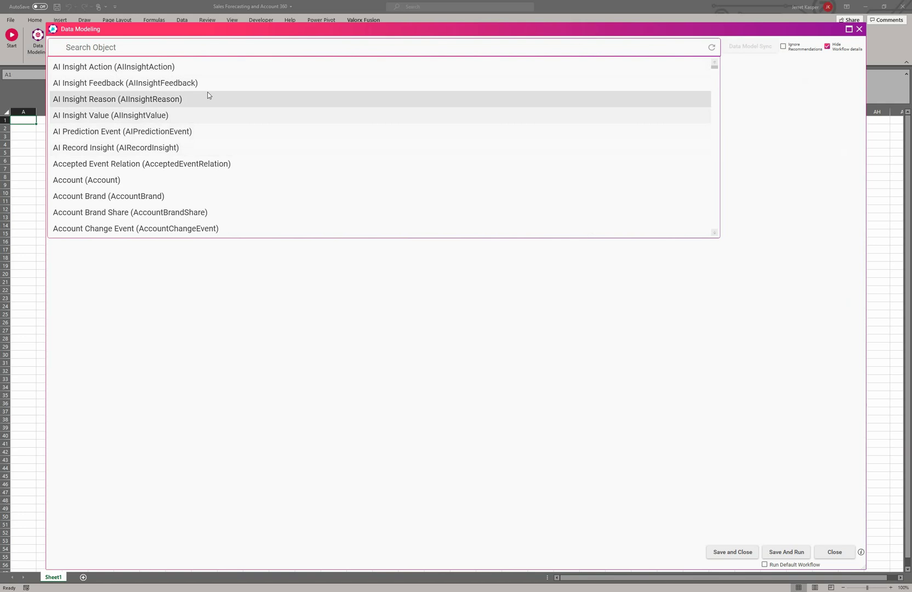
- Add the Account and Opportunity objects to the data model
click(278, 46)
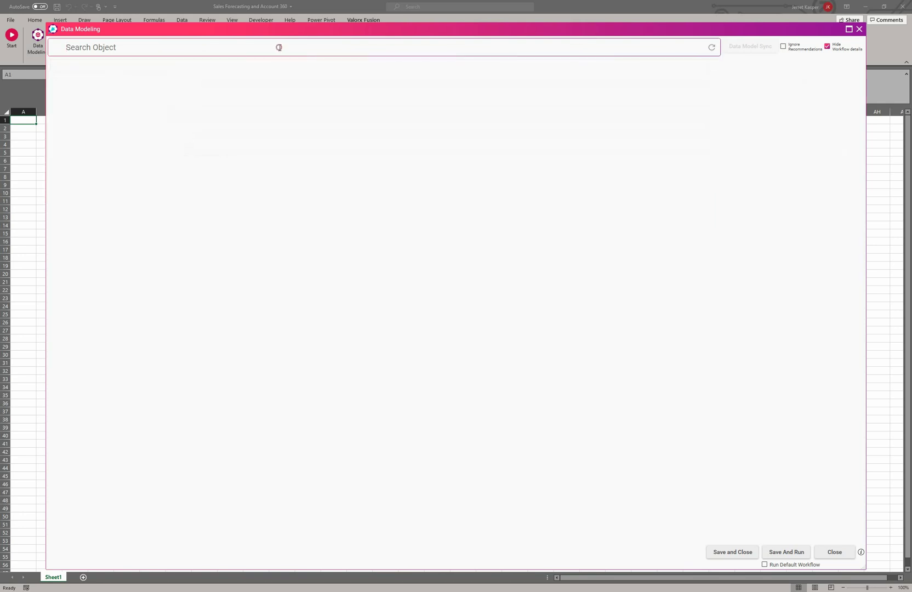
text(account)
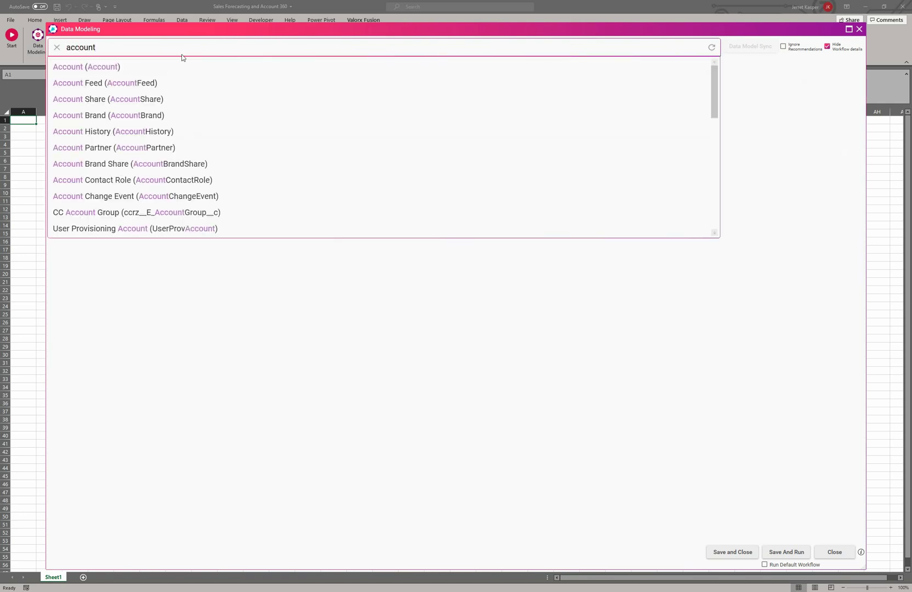
click(171, 66)
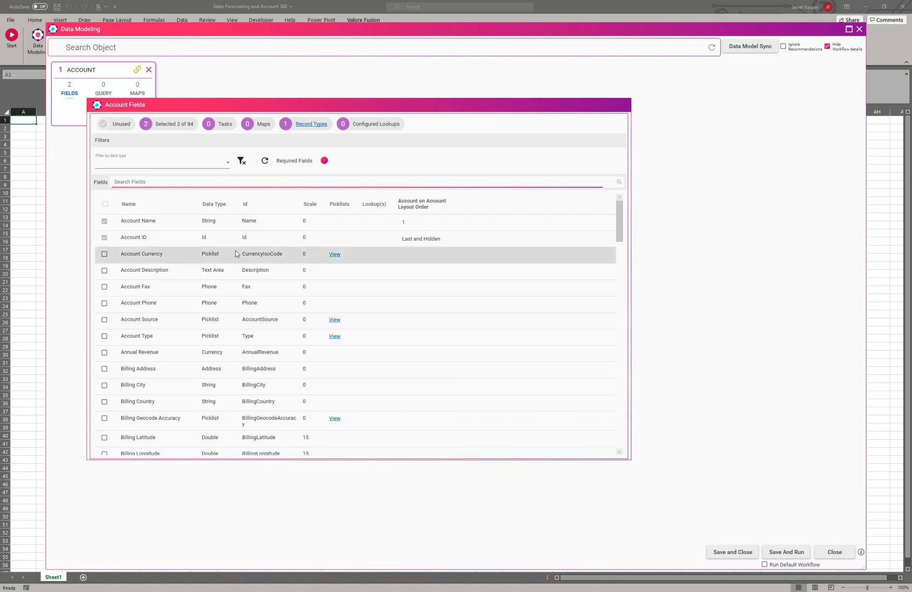
click(125, 46)
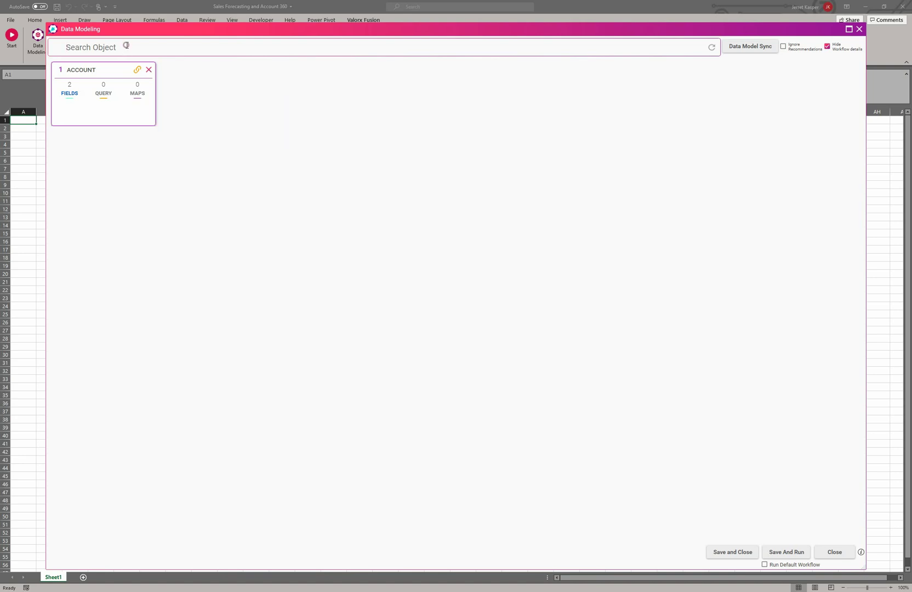
text(opp)
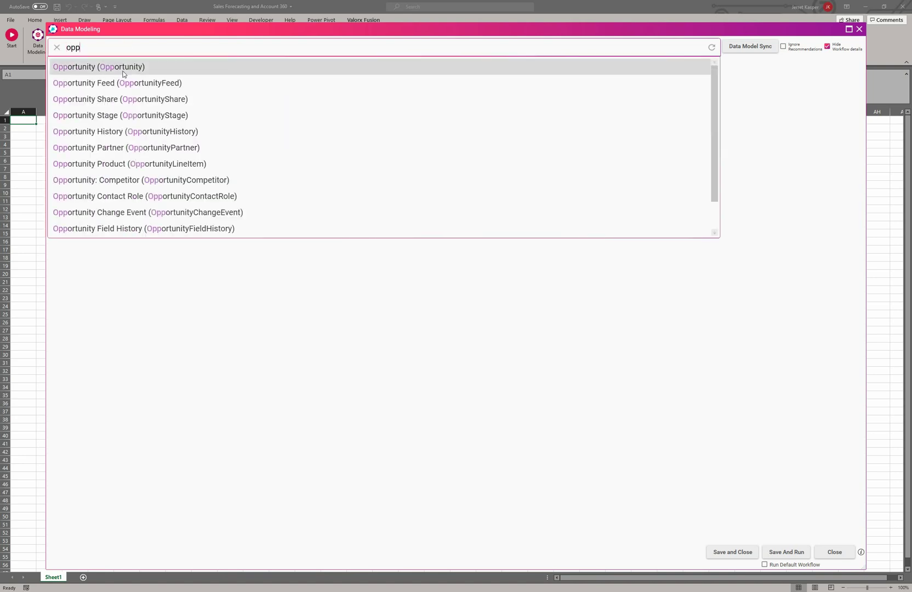
click(123, 67)
- Add the Case and Contact objects to the data model
click(155, 48)
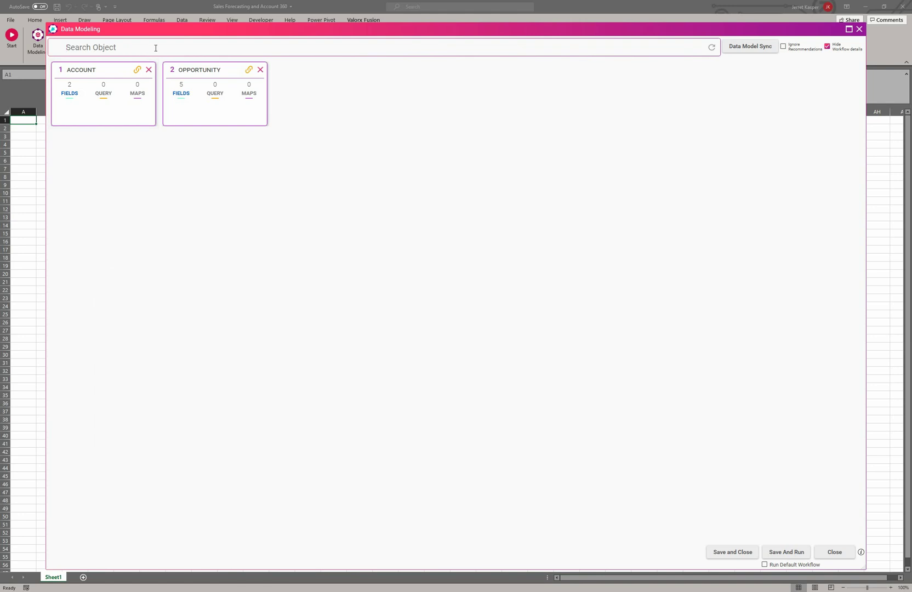
text(case)
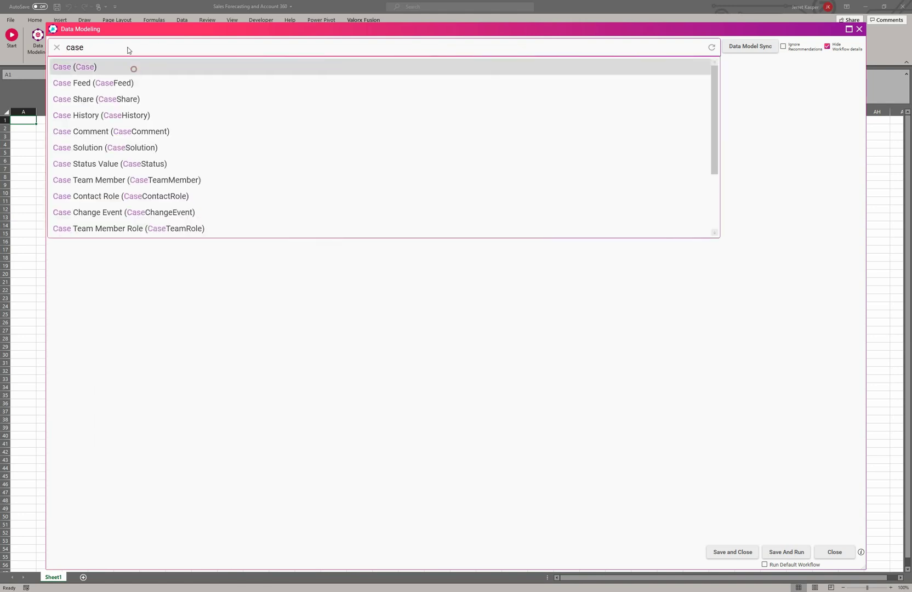
click(133, 67)
click(127, 47)
text(contact)
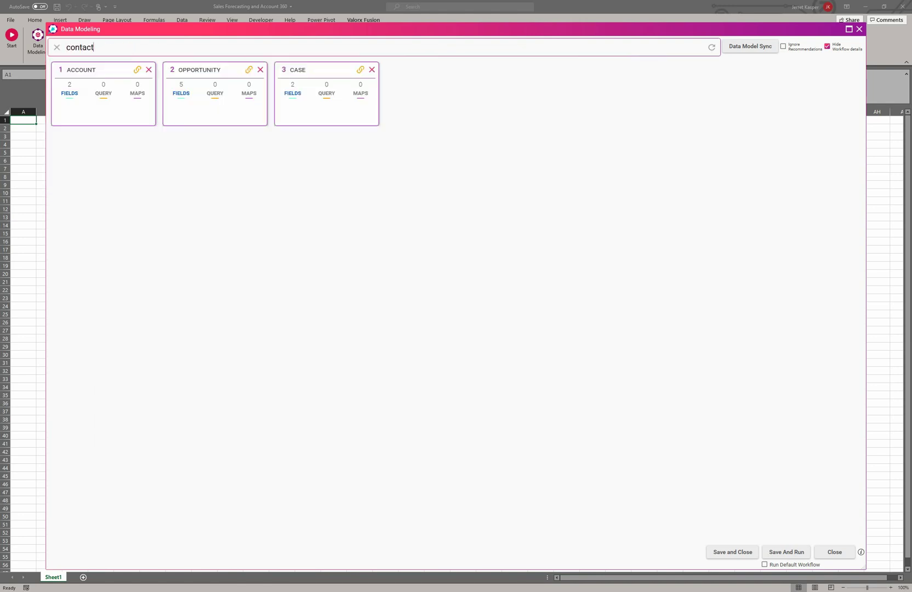
click(137, 67)
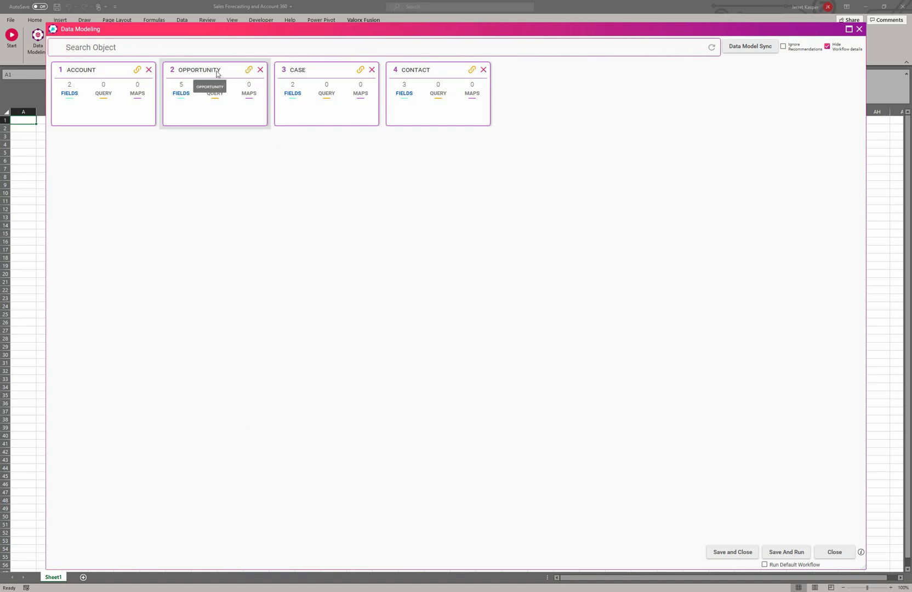
- Include and explore the child object Opportunity Product from the relationships of the Opportunity object
click(248, 71)
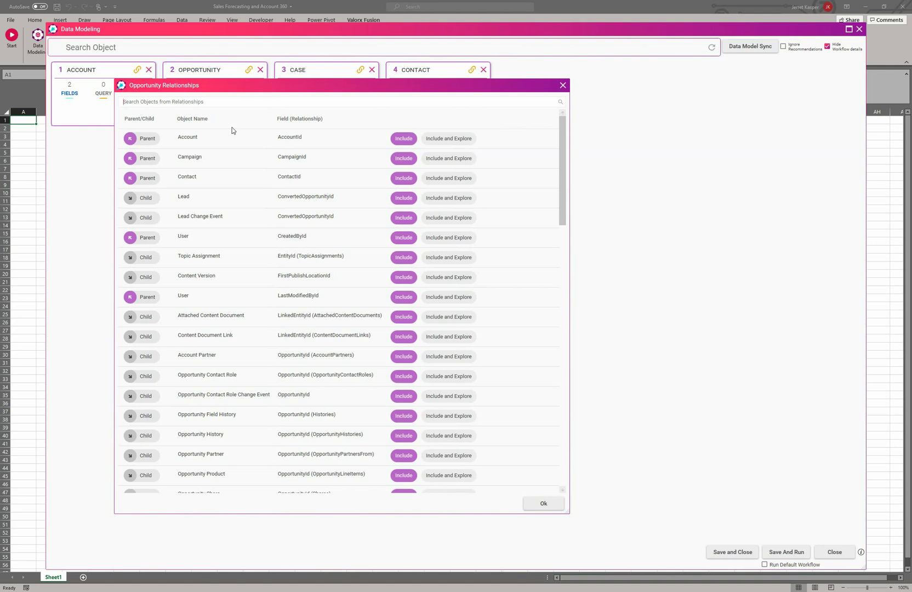
click(228, 103)
text(prod)
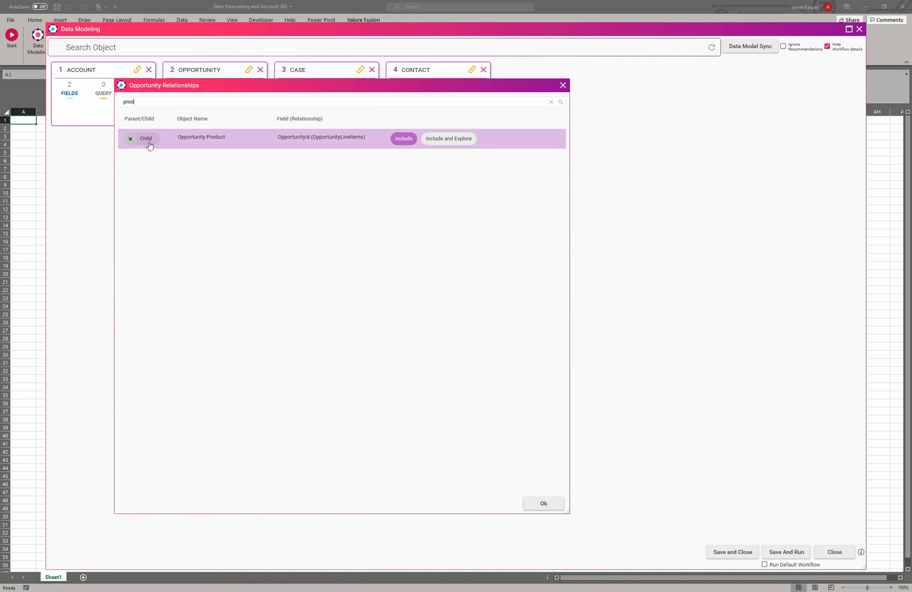
click(440, 141)
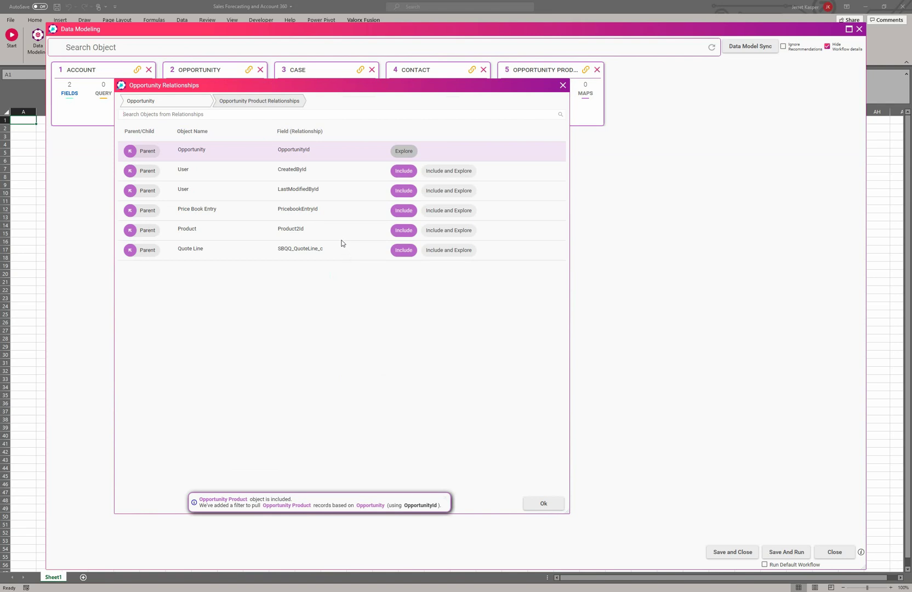
click(549, 500)
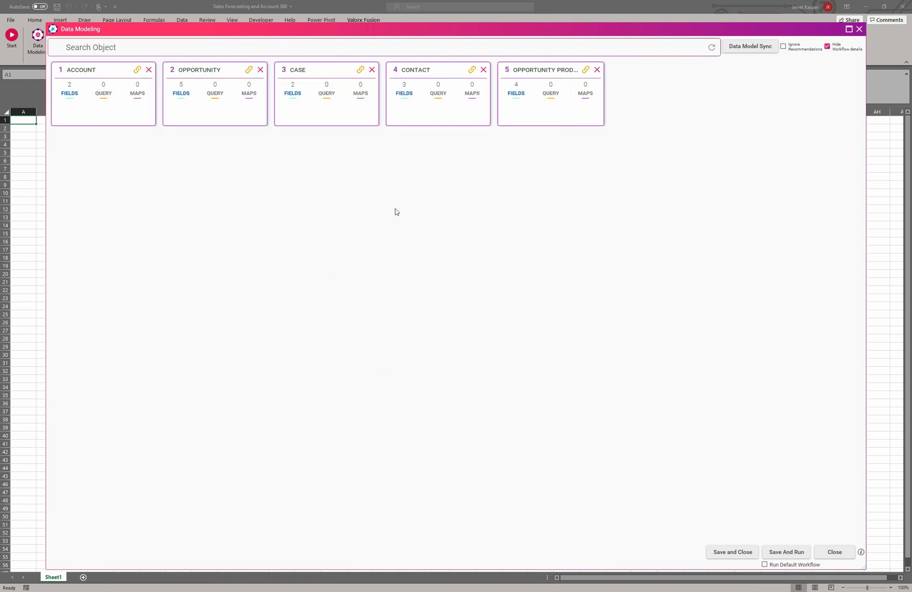
- From the Account object's relationships, include Quote and its child object Quote Line in the data model
click(137, 70)
click(197, 100)
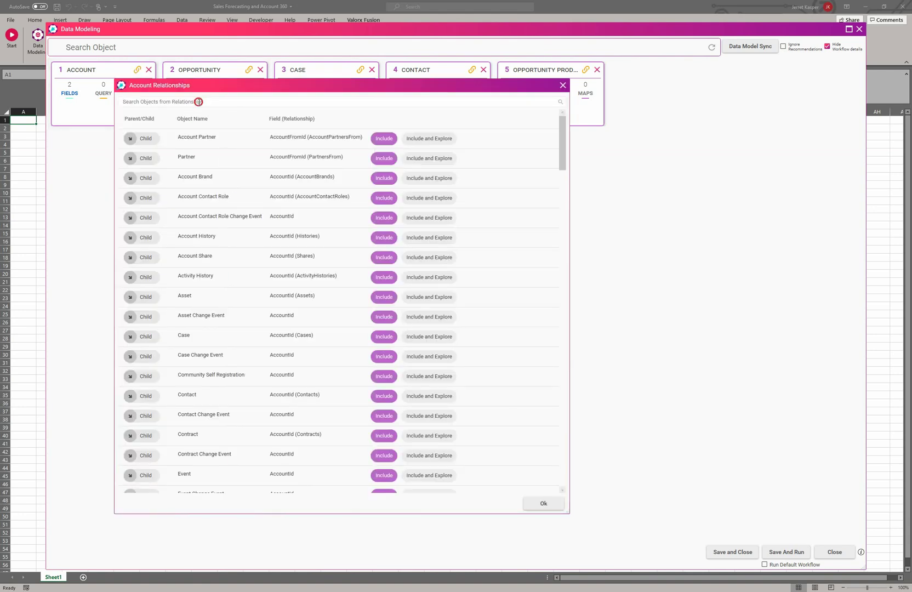
text(quote)
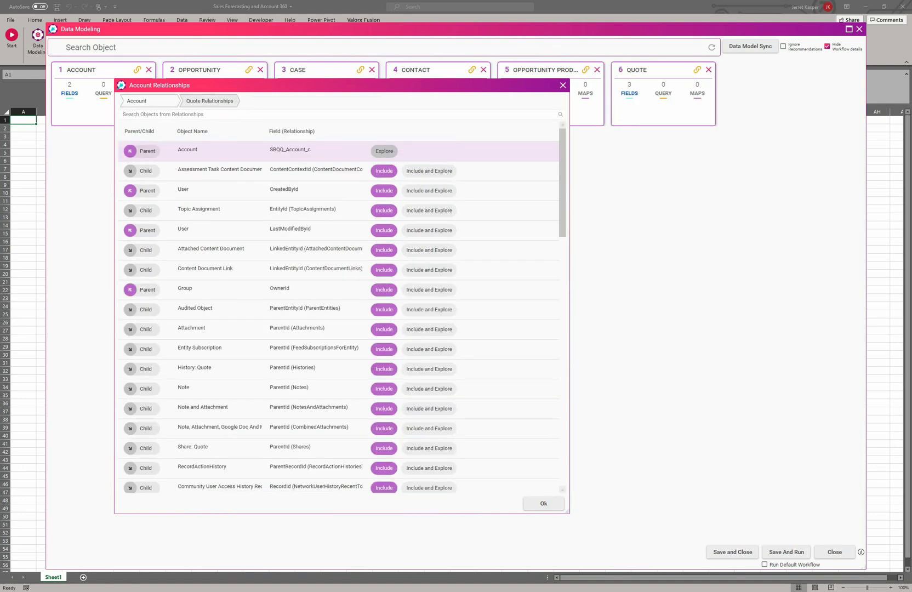
text(quote line)
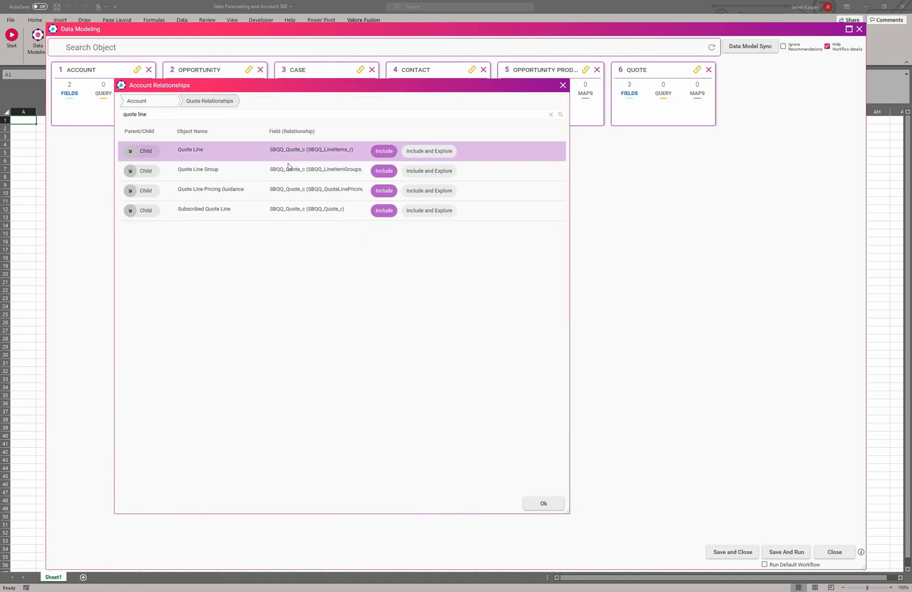
click(378, 151)
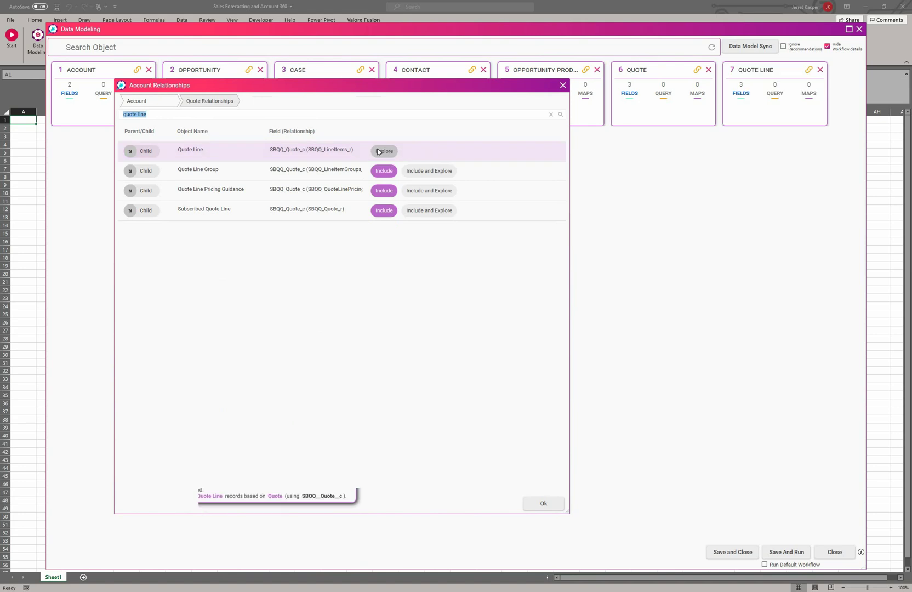
click(543, 502)
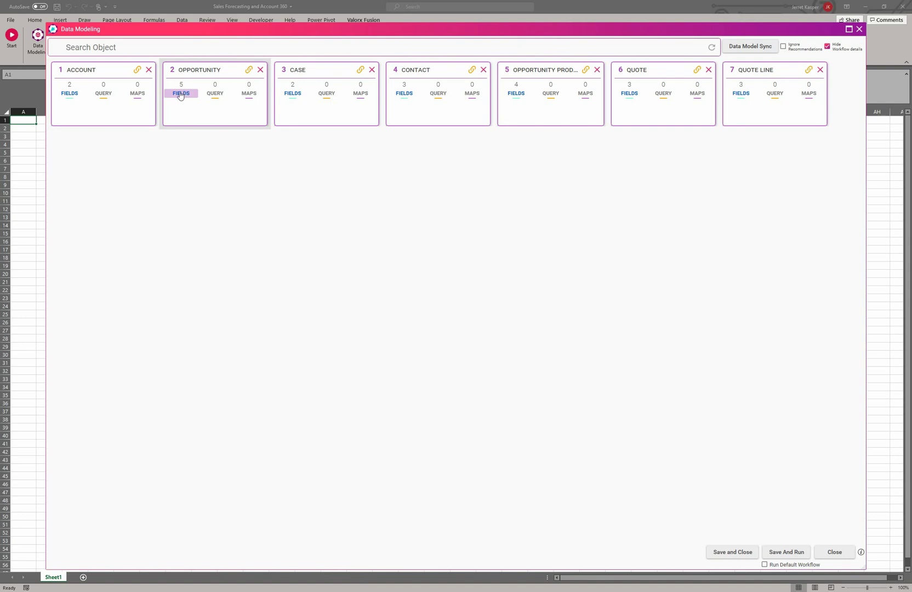
- Find and select the Region picklist field for the Account object and view its picklist values
click(75, 94)
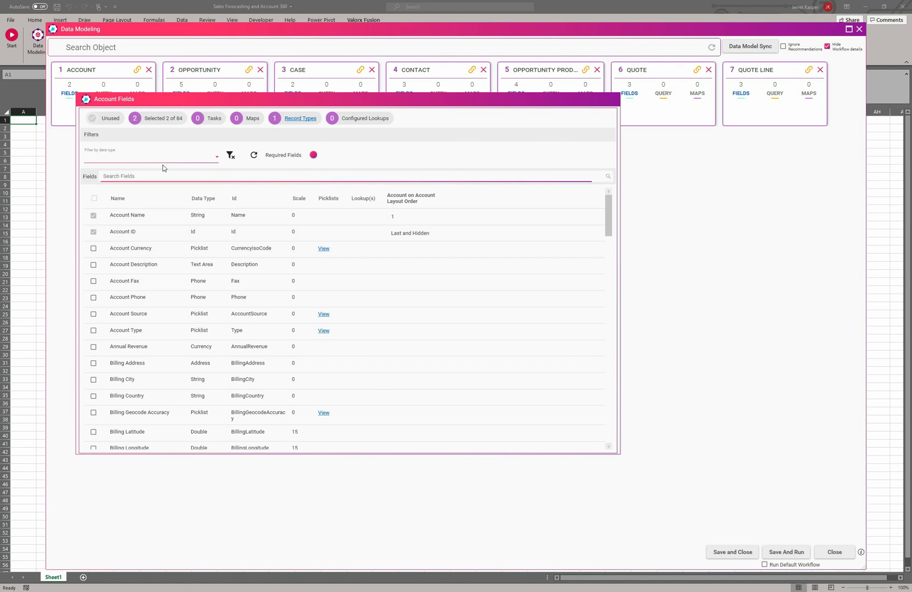
click(131, 175)
text(region)
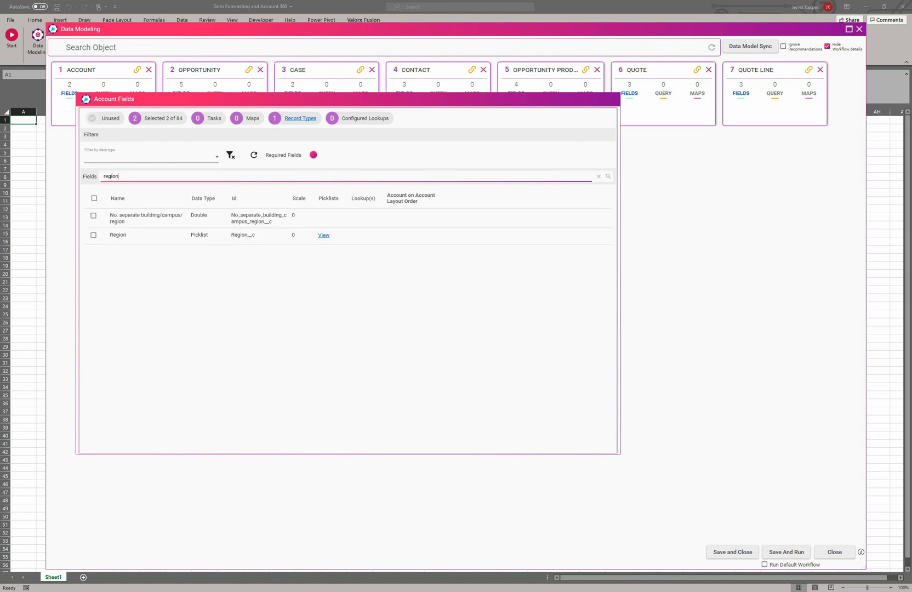
click(112, 236)
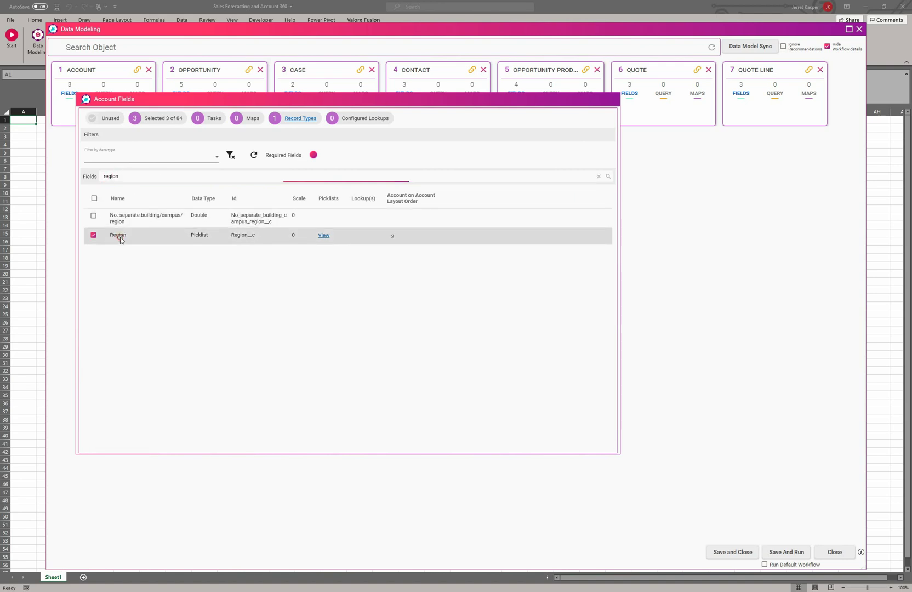
click(323, 235)
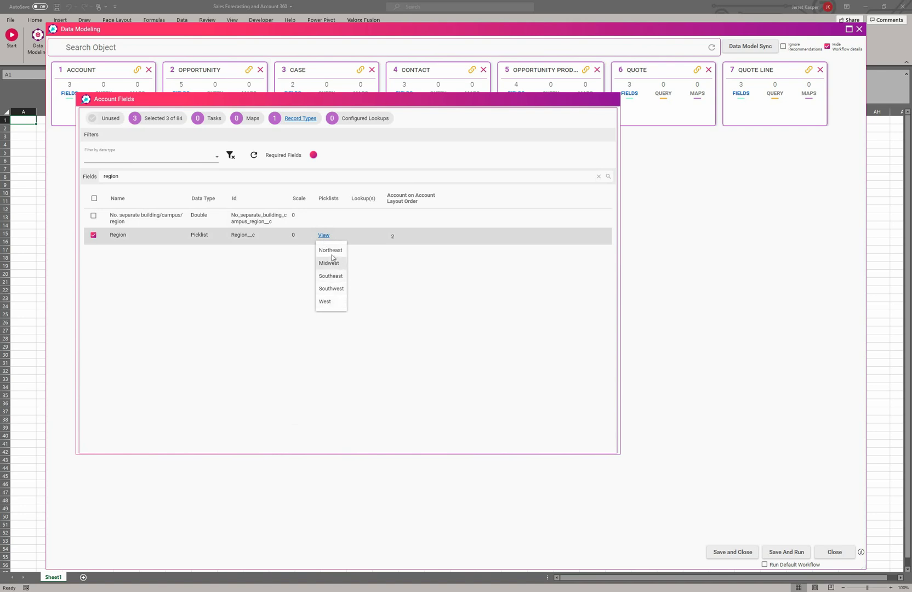
click(353, 216)
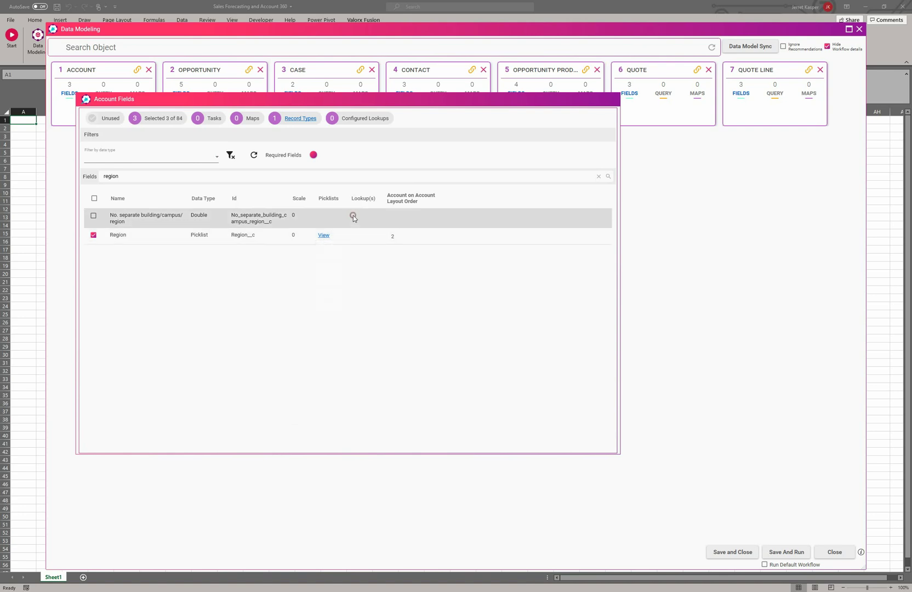
- Clear the Account field search and filter the field list to the Picklist data type
double_click(163, 177)
key(BackSpace)
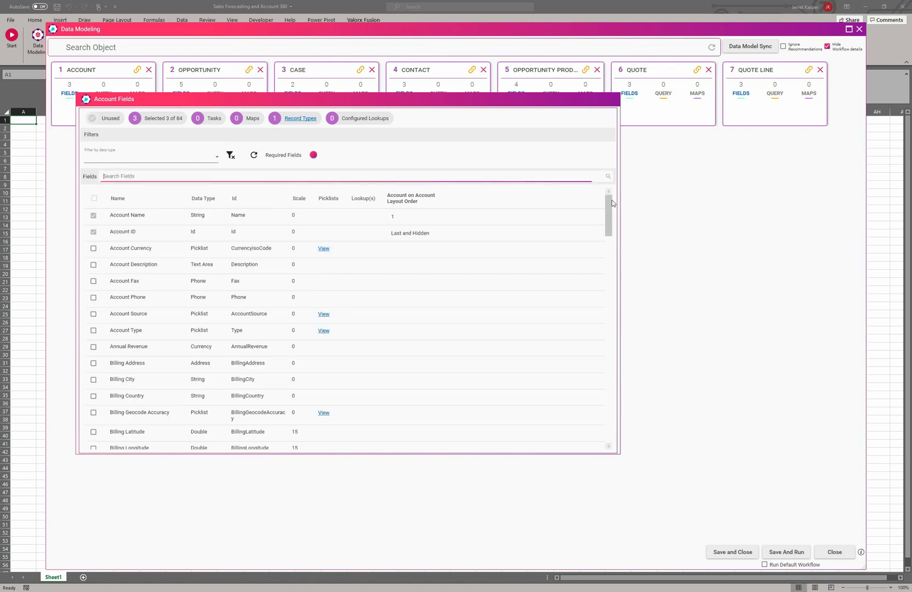
mouse_move(610, 206)
mouse_down()
mouse_move(613, 301)
mouse_move(610, 218)
mouse_up()
click(199, 161)
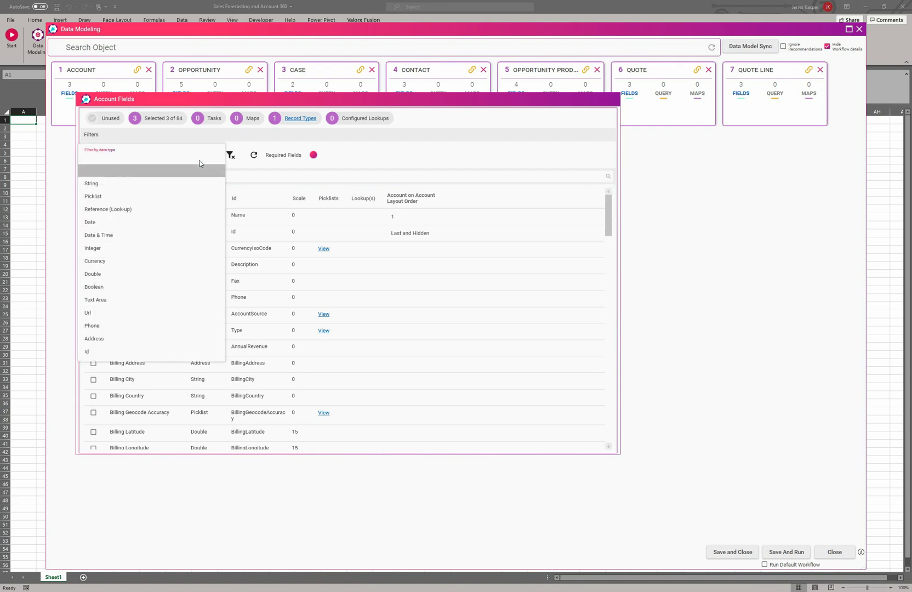
click(180, 197)
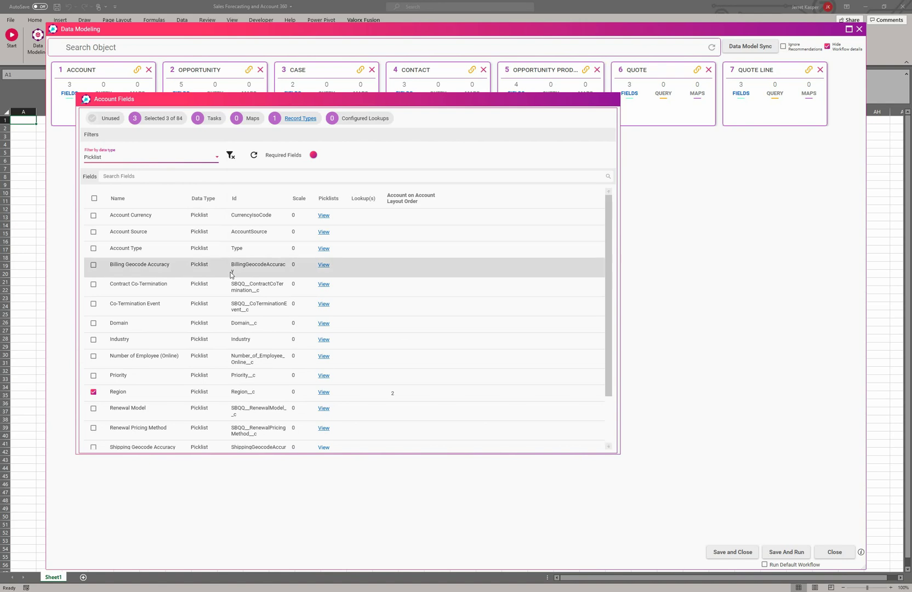
- Reset the picklist field selection on Account and select Account Currency, Account Source, Priority and Region
click(94, 199)
click(95, 198)
click(93, 215)
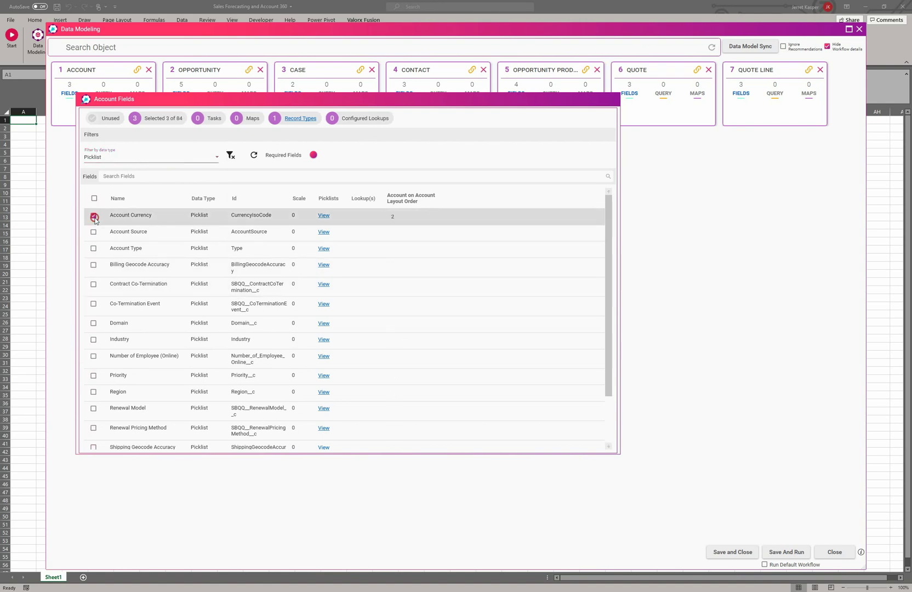
click(93, 231)
click(93, 376)
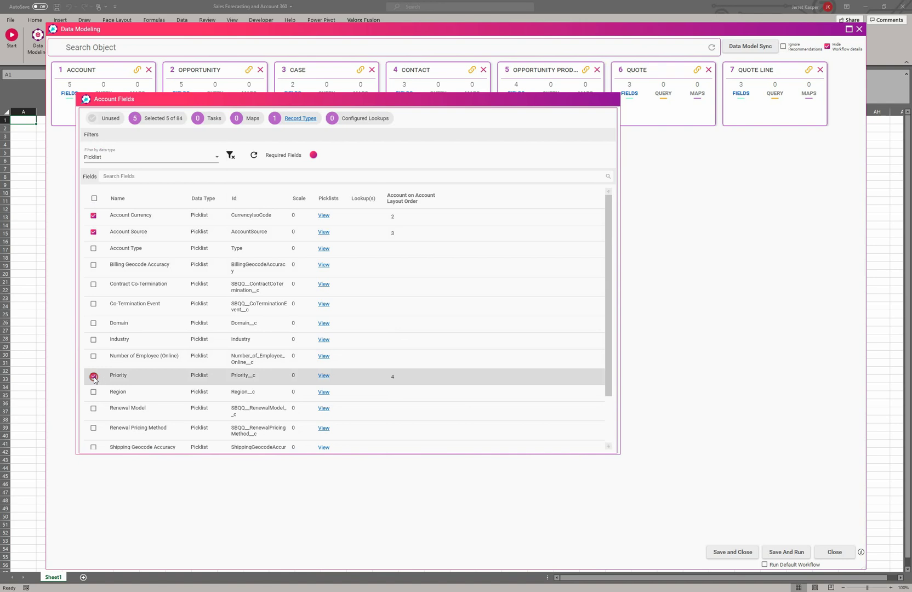
click(93, 392)
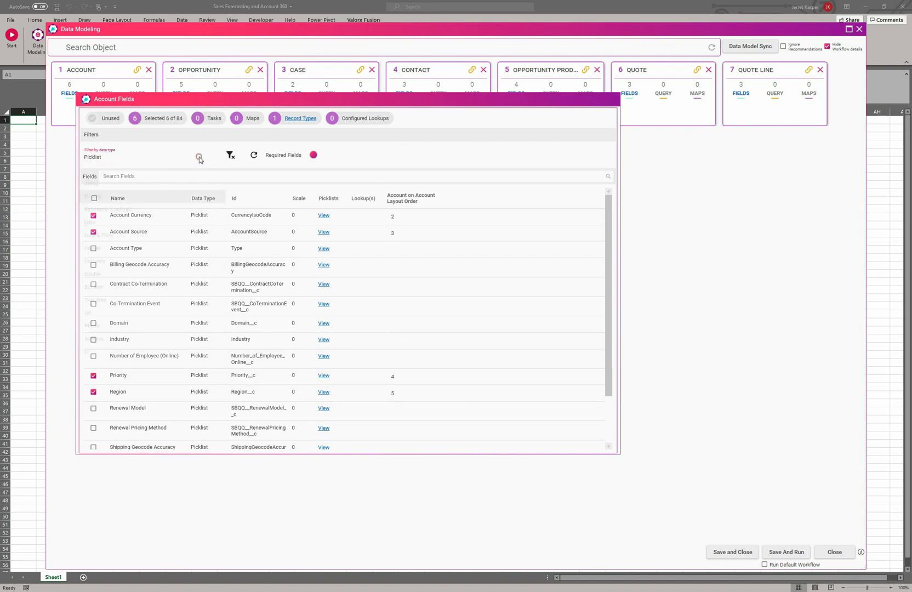
- Filter the Account fields to Currency and select Annual Revenue, clear the filter and close the Account field selection
click(197, 156)
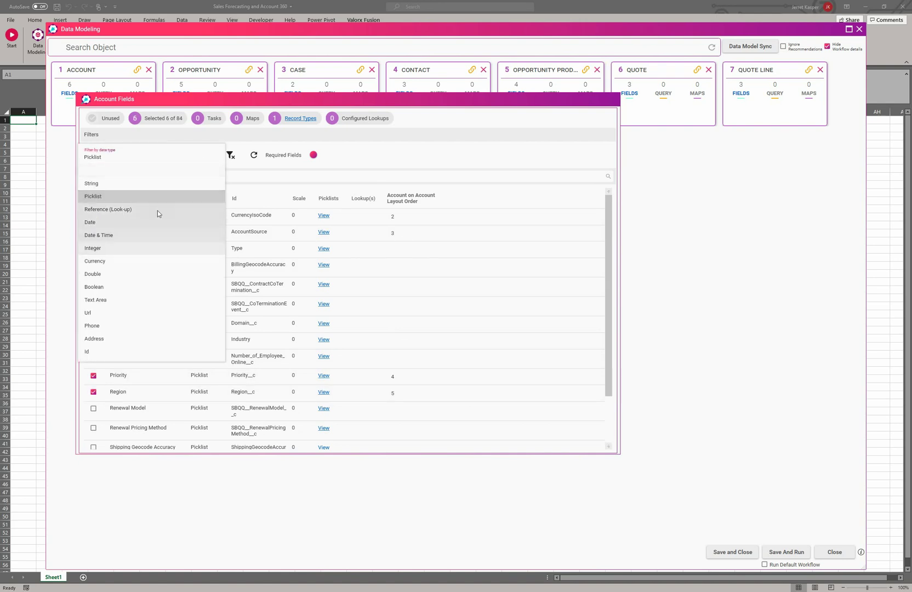
click(140, 264)
click(123, 215)
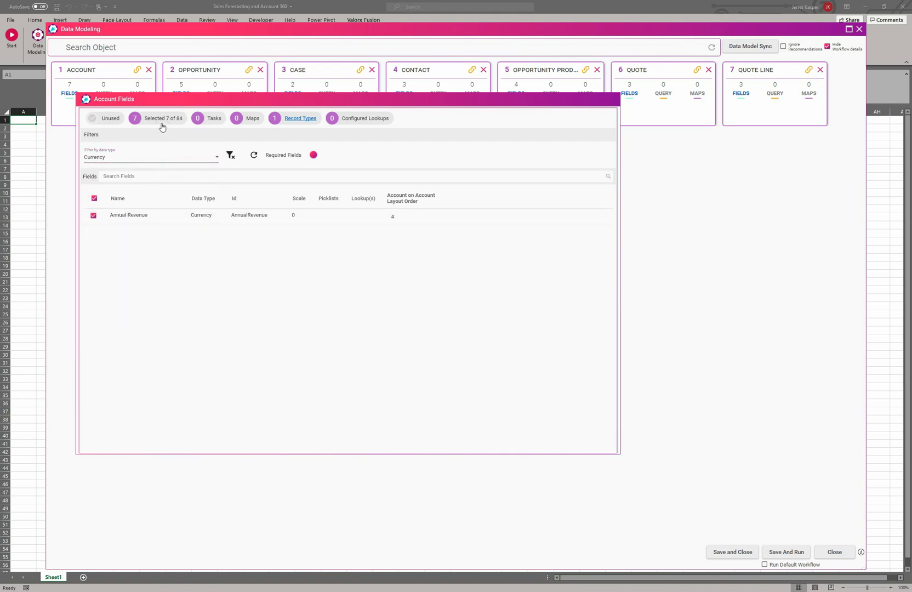
click(230, 156)
click(237, 177)
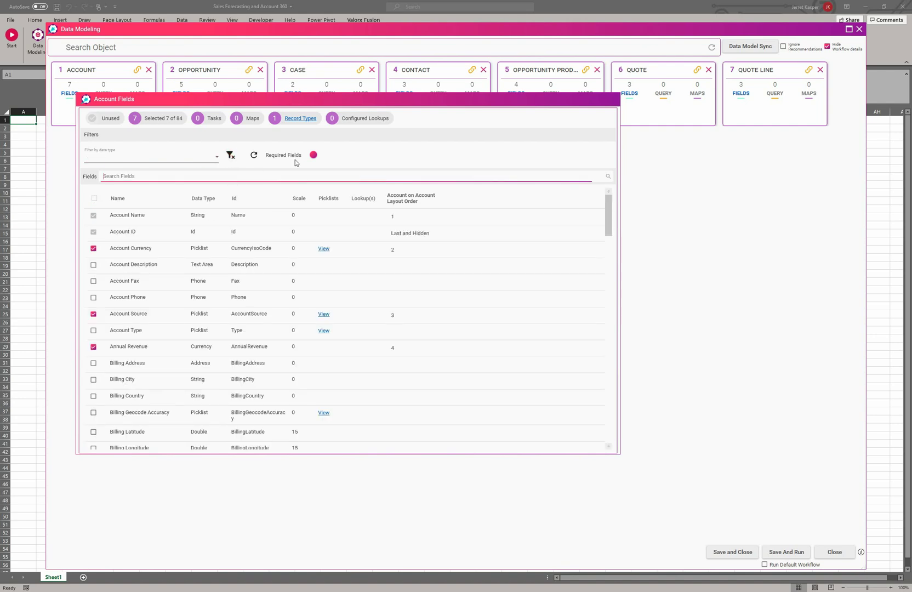
click(313, 155)
click(741, 224)
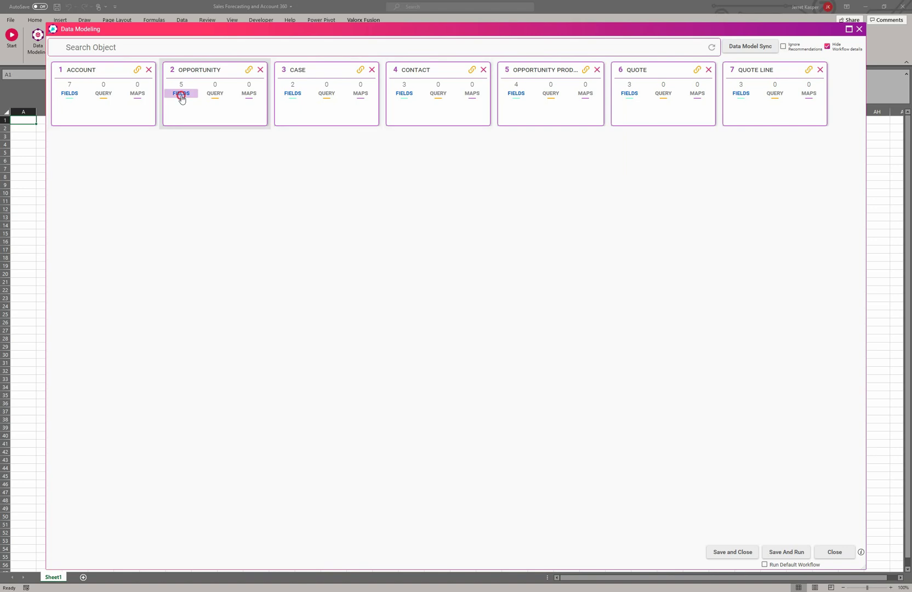
- Search the Opportunity object's fields for "amount" and select the Amount currency field
click(181, 93)
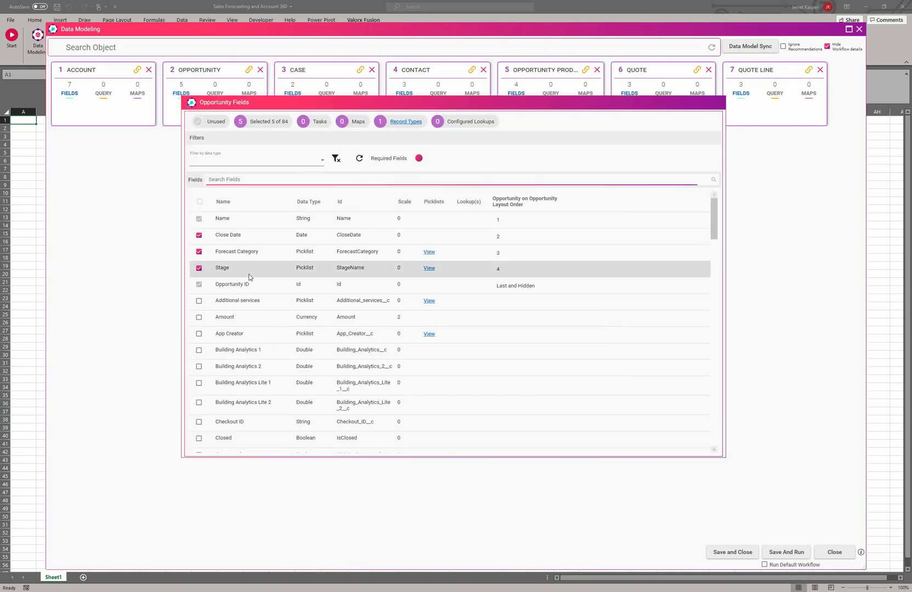
click(274, 181)
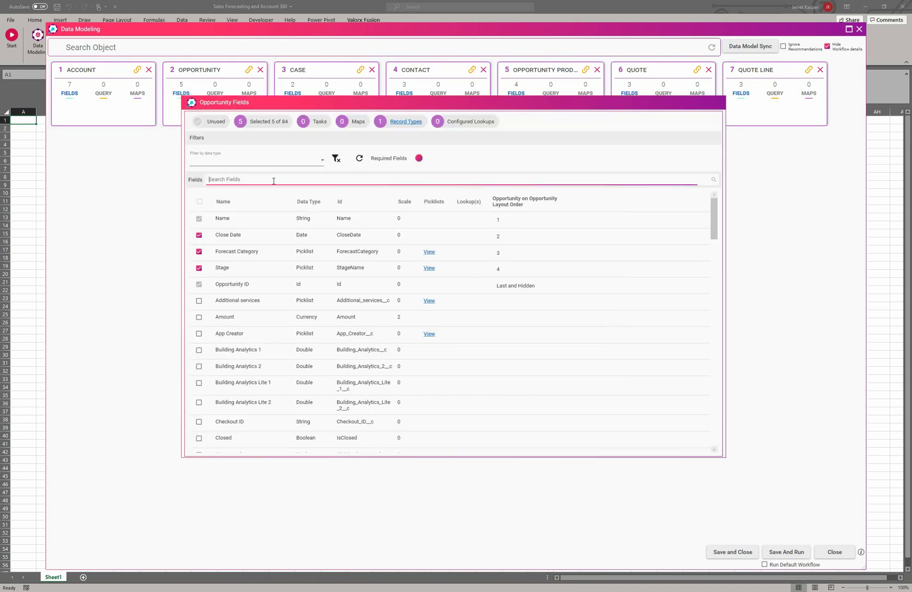
text(amount)
click(251, 220)
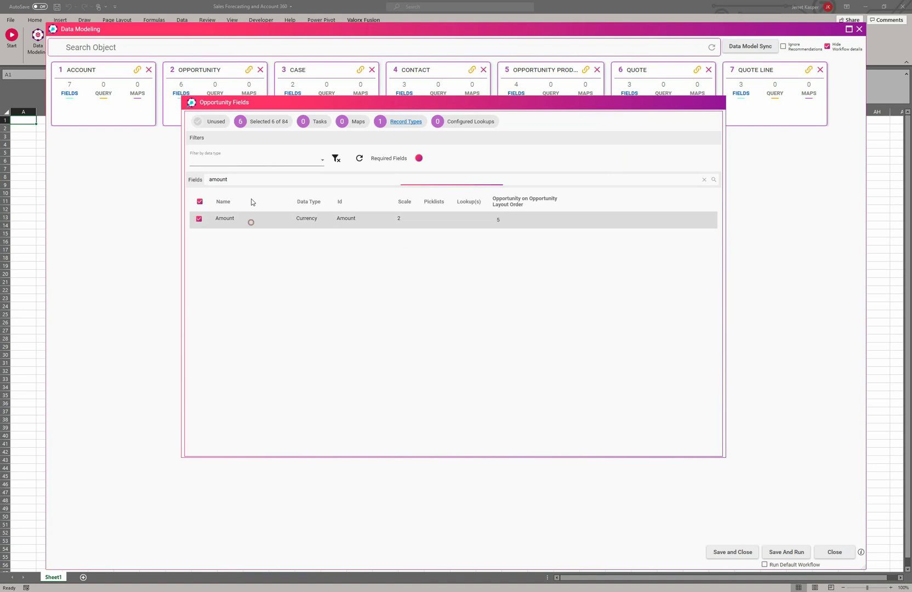
- Find and select the Owner ID field for Opportunity, clear the search and close the Opportunity field selection
double_click(248, 179)
text(owner)
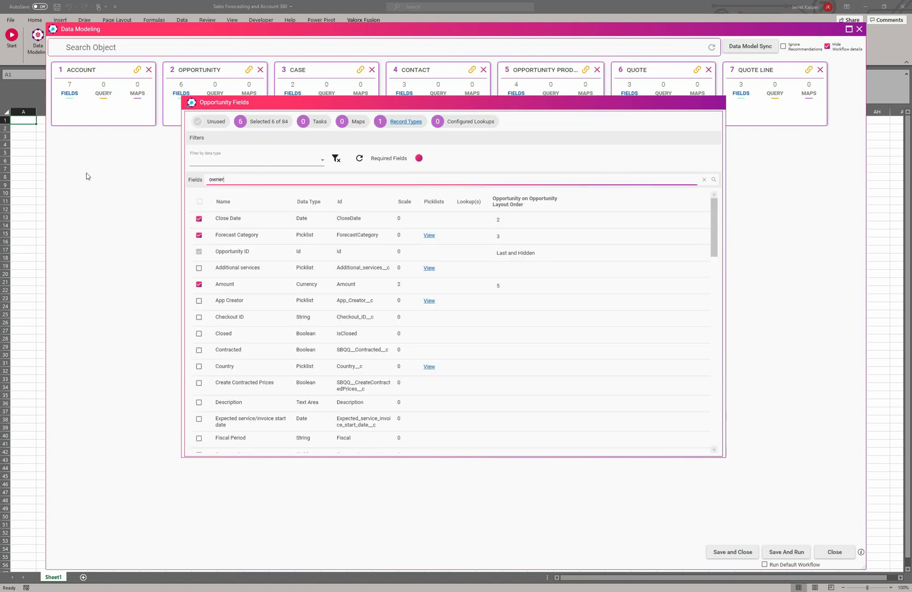
click(250, 222)
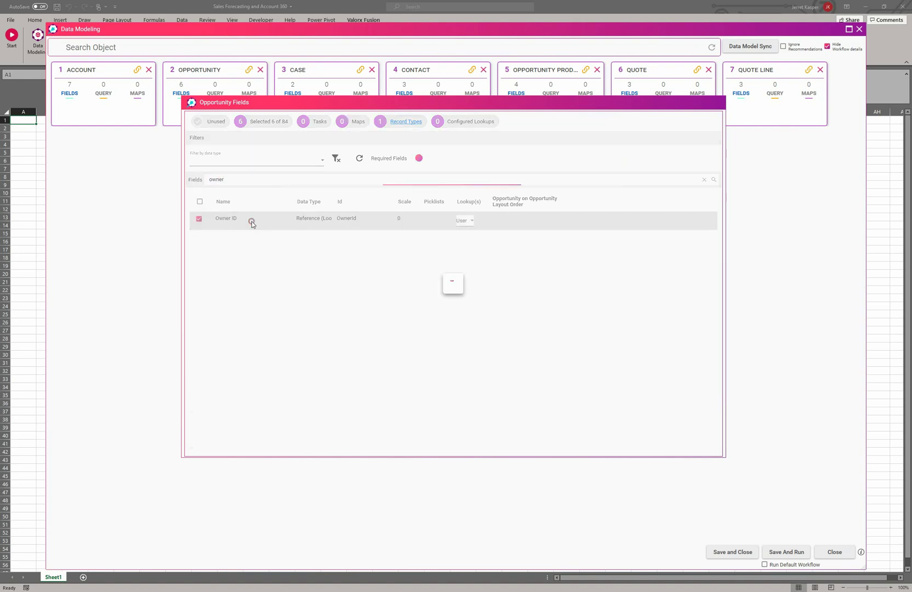
double_click(246, 179)
key(BackSpace)
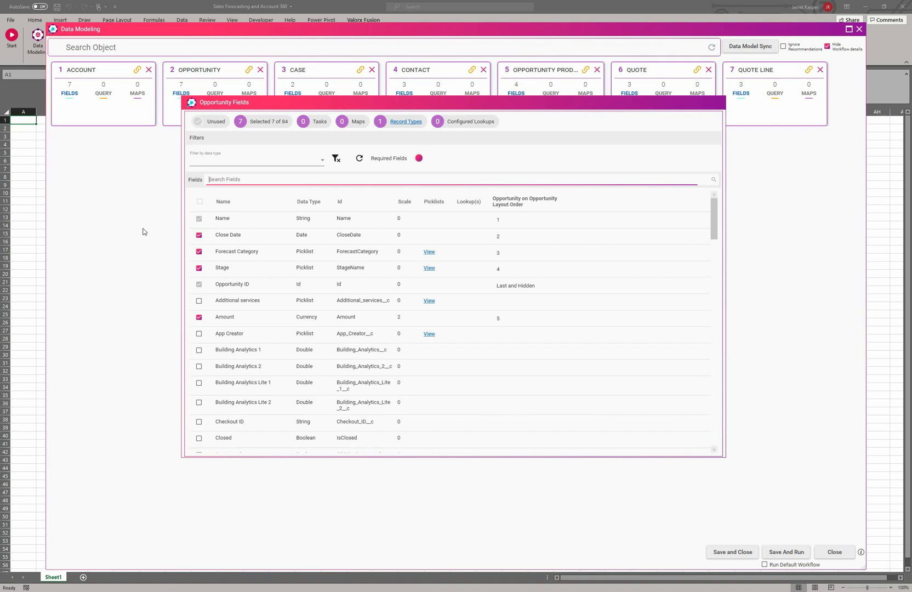
click(123, 252)
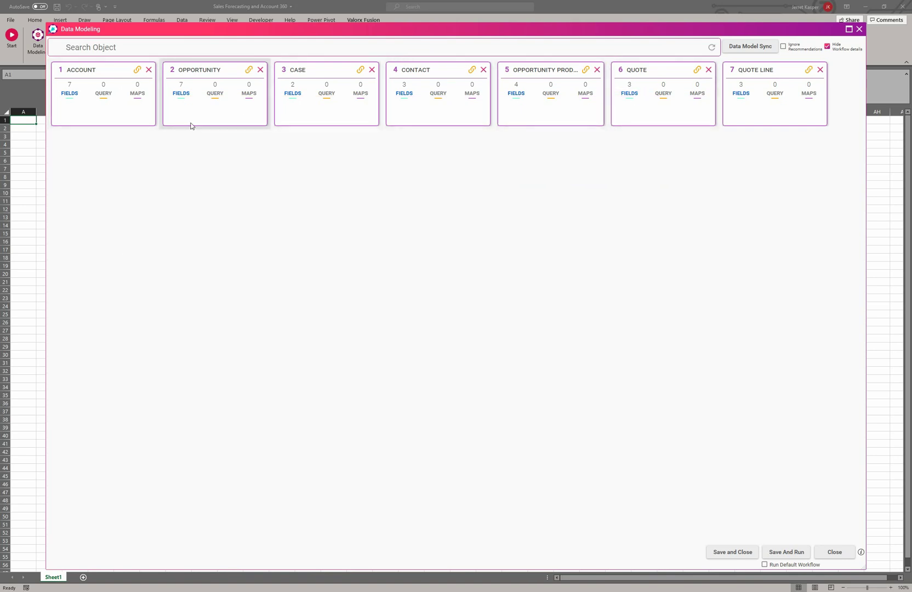
- Open the Opportunity object's details and check which layout types its default map offers
click(209, 117)
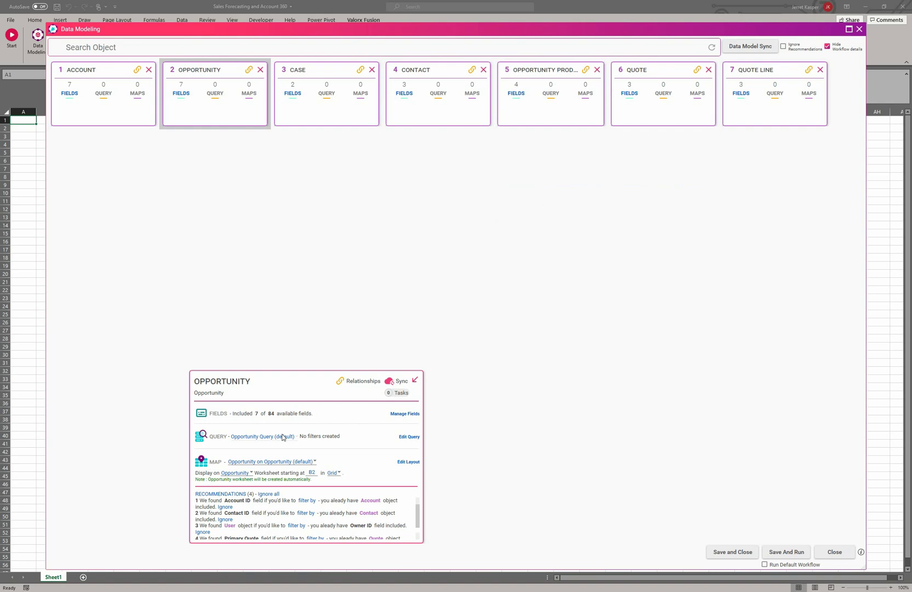
click(335, 475)
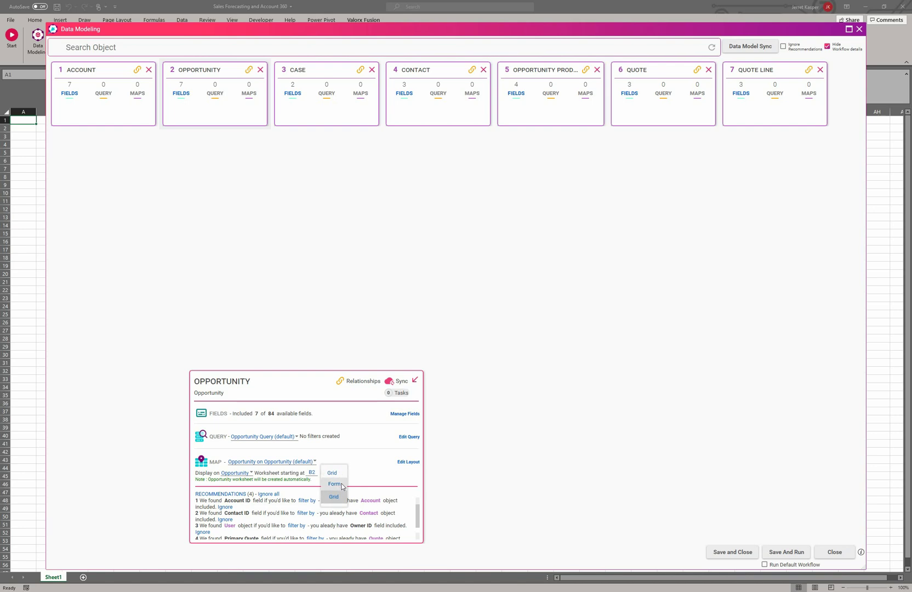
click(356, 453)
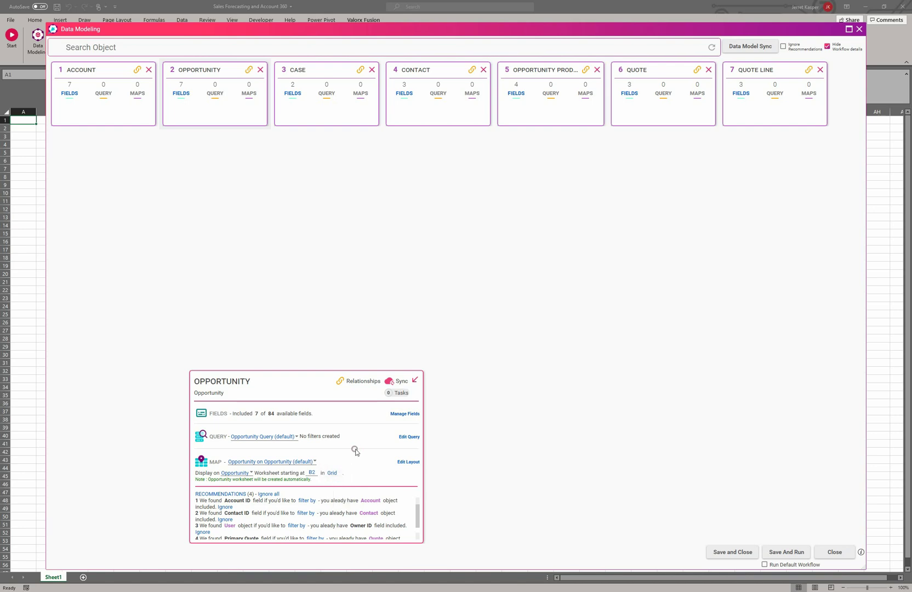
- Set the default Opportunity map to display on the Account worksheet
click(247, 472)
text(Main)
key(BackSpace)
key(BackSpace)
key(BackSpace)
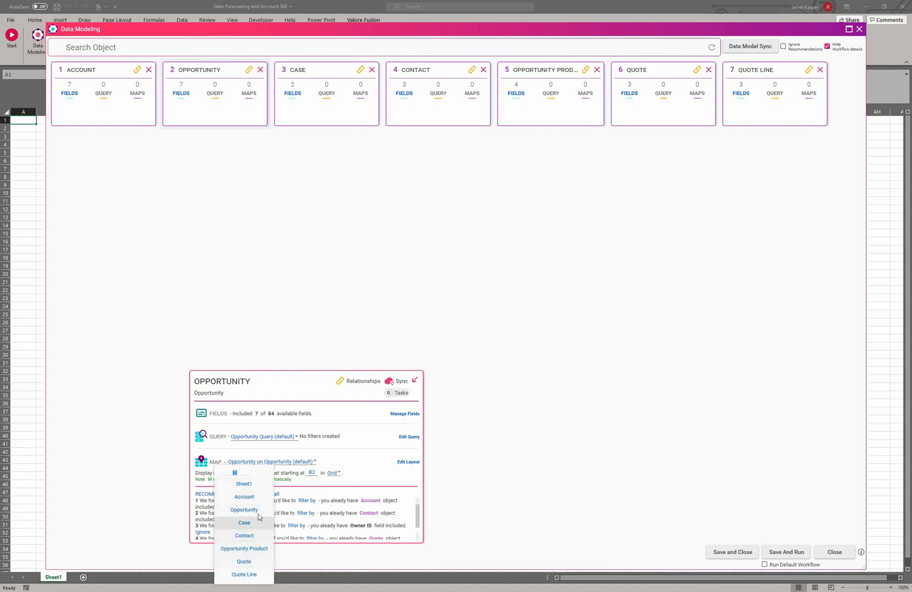
click(258, 496)
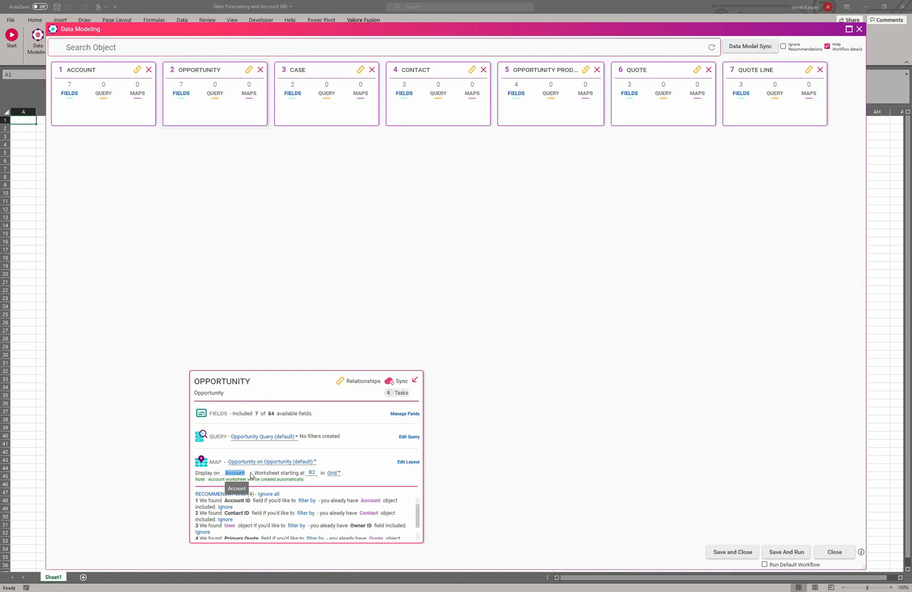
click(251, 474)
click(250, 475)
- Review the Opportunity recommendations and apply the Account ID one to filter Opportunity records by Account
scroll(325, 514, down, 1)
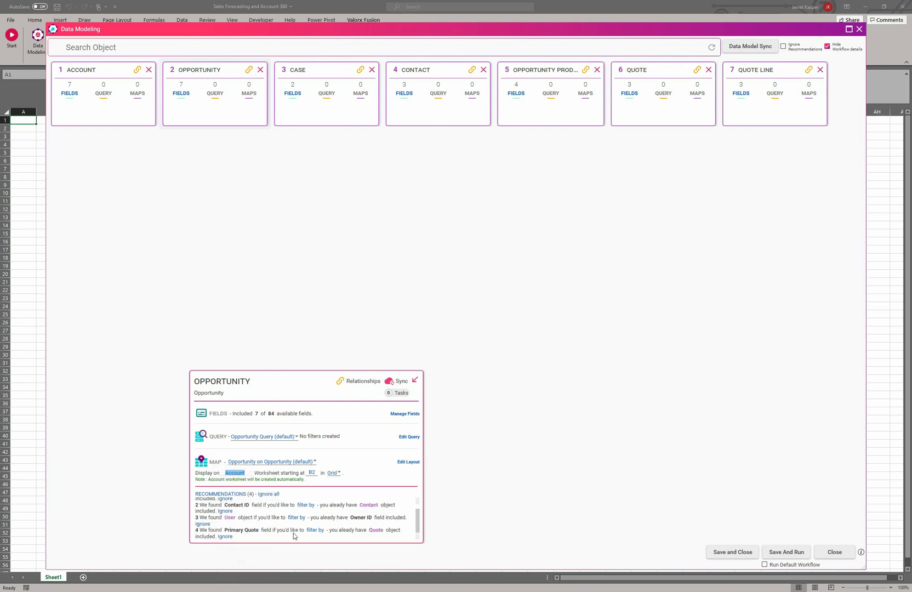
scroll(294, 536, up, 1)
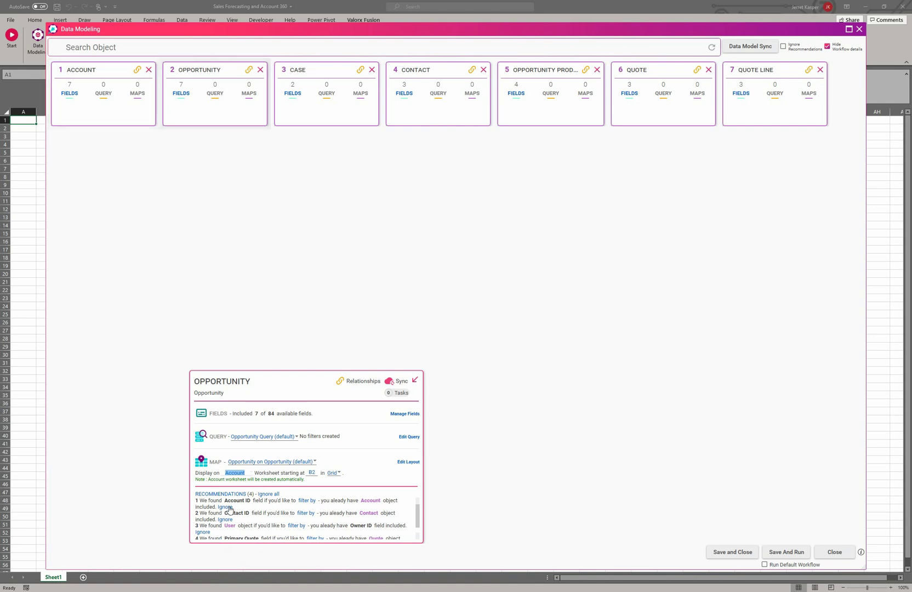
click(303, 501)
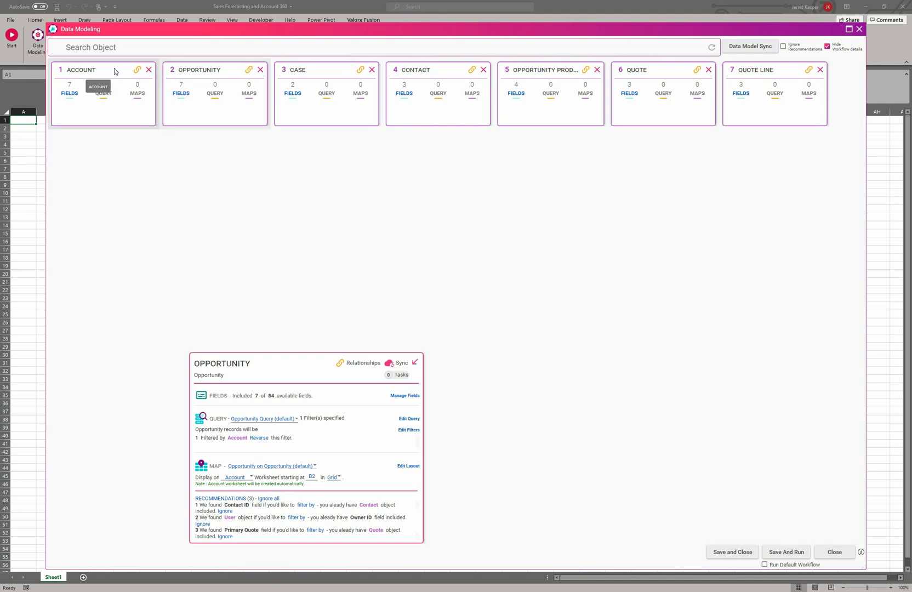
- Show the workflow details and exclude the map from all seven objects, Account through Quote Line, in the default workflow
click(836, 51)
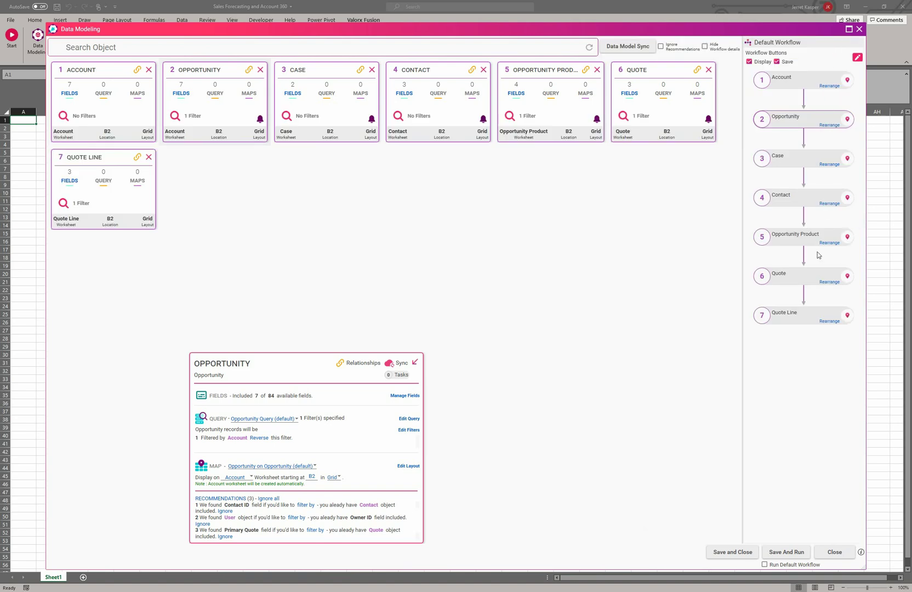
mouse_move(816, 310)
mouse_move(825, 120)
click(827, 97)
click(827, 135)
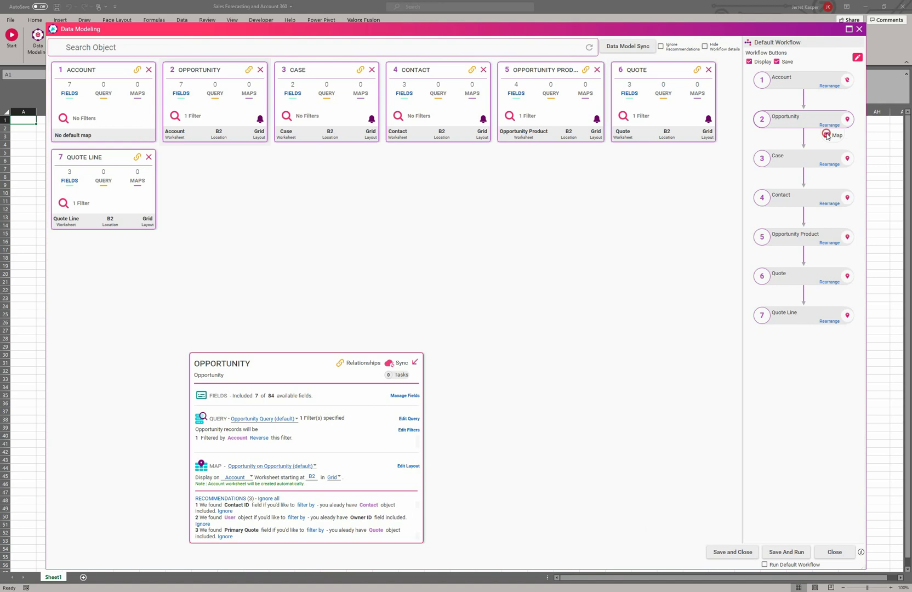
click(827, 175)
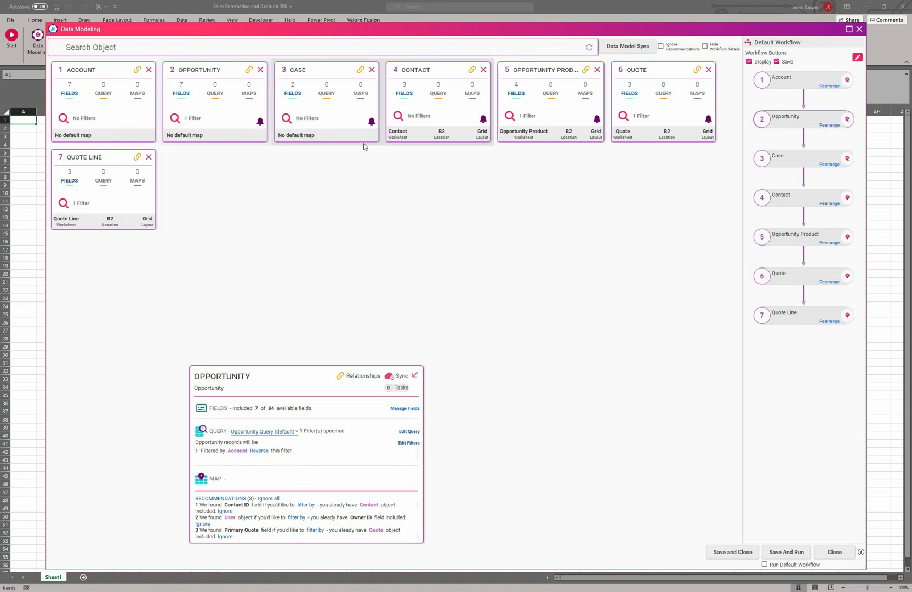
click(827, 213)
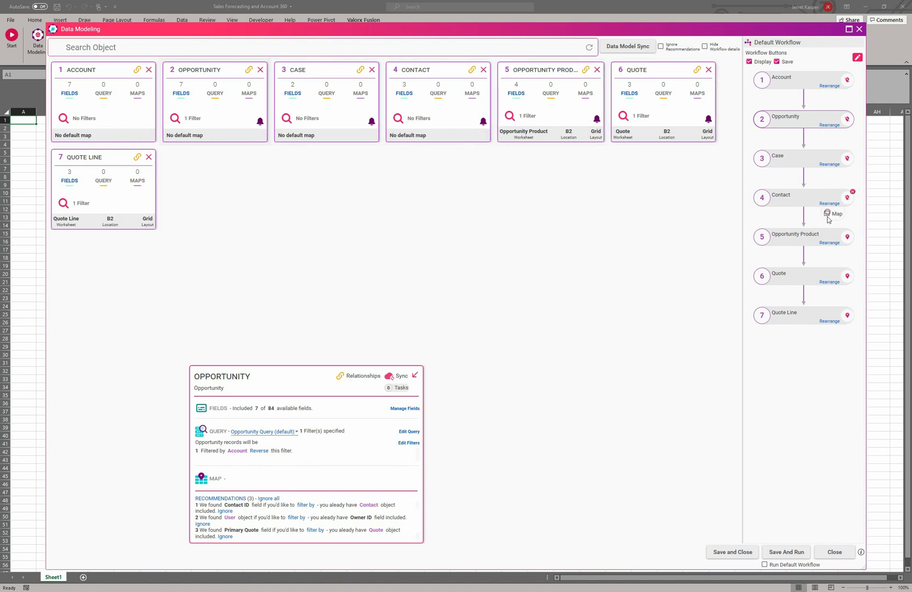
click(827, 252)
click(827, 291)
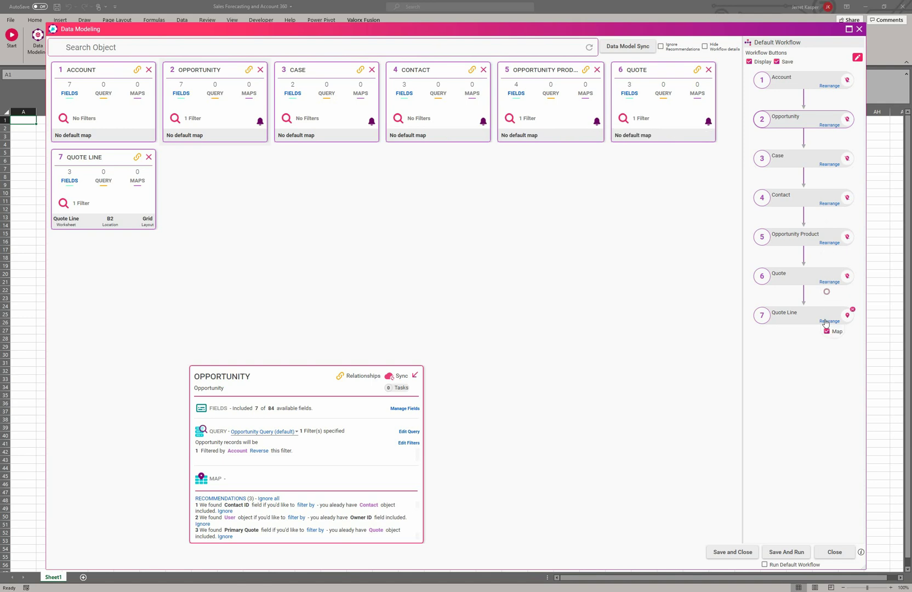
click(827, 331)
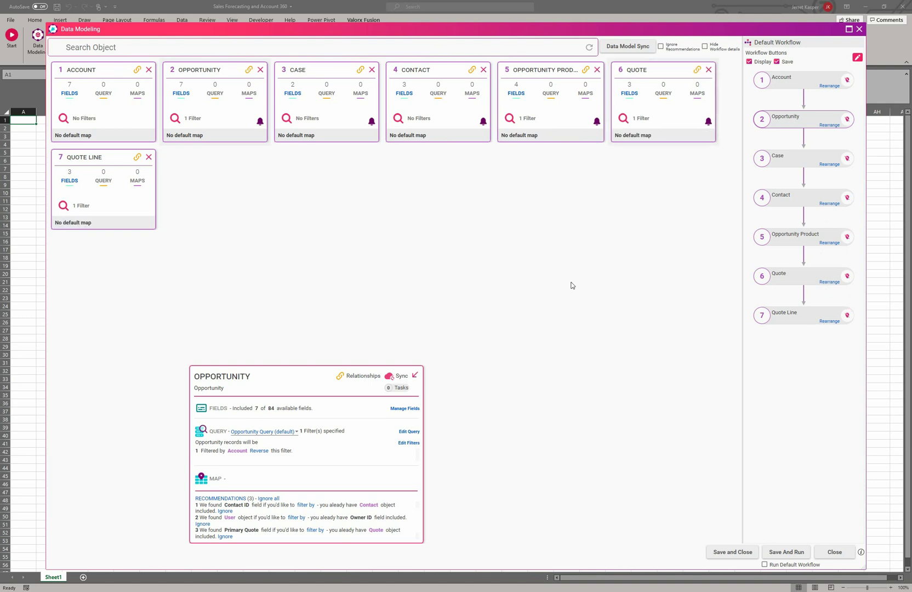
- Ignore all recommendations in the data model, close the Opportunity details and save the data model
click(661, 46)
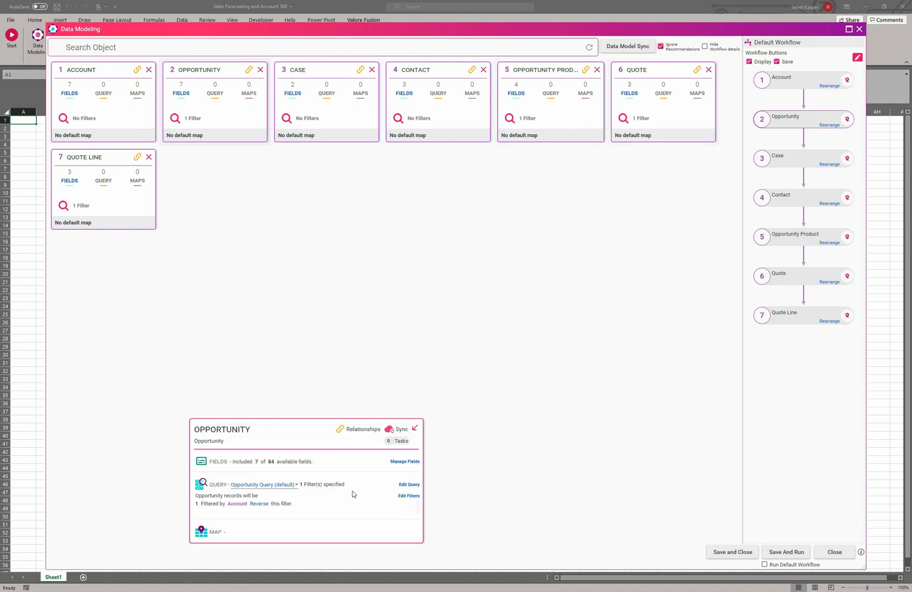
click(437, 269)
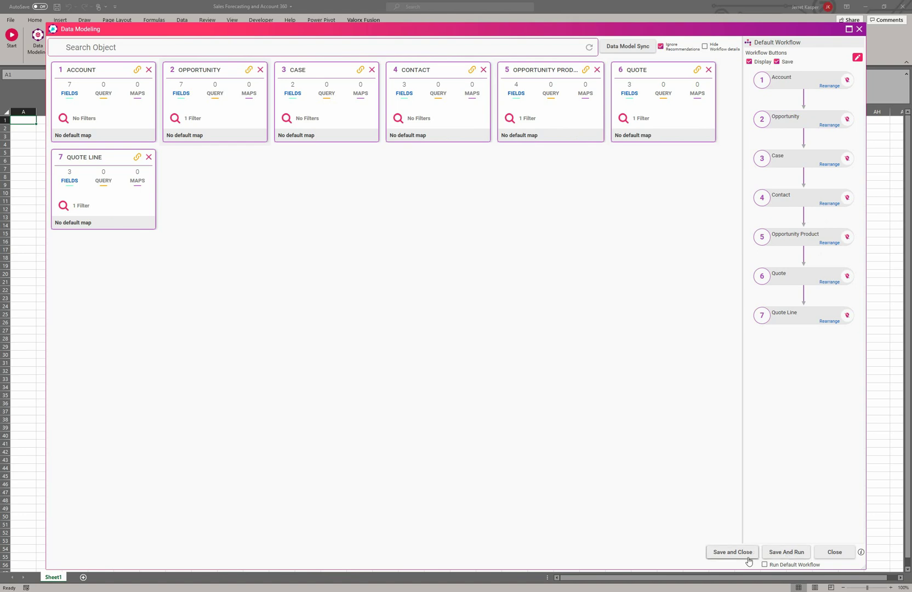
click(773, 552)
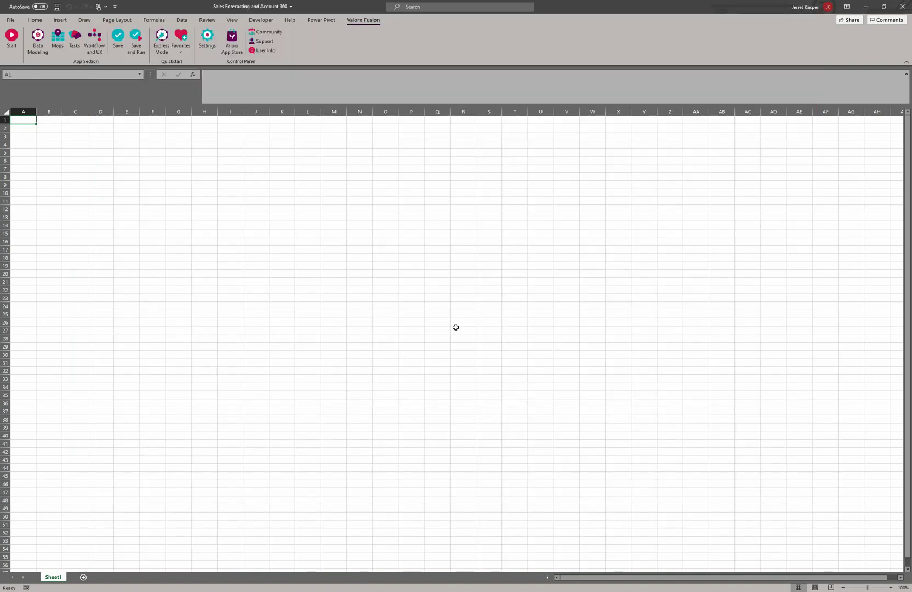
- Reopen the saved data model and review the Contact object's details
click(204, 160)
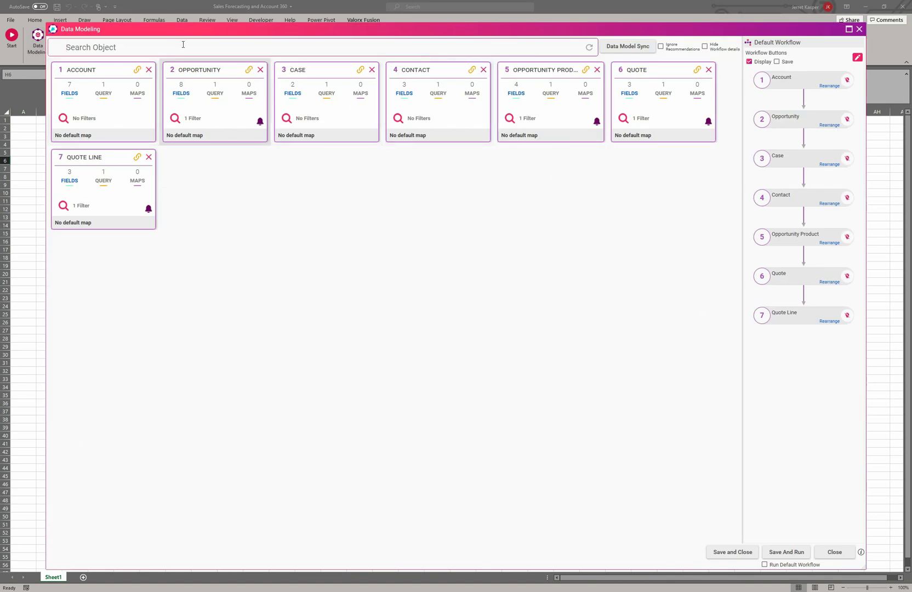
click(443, 118)
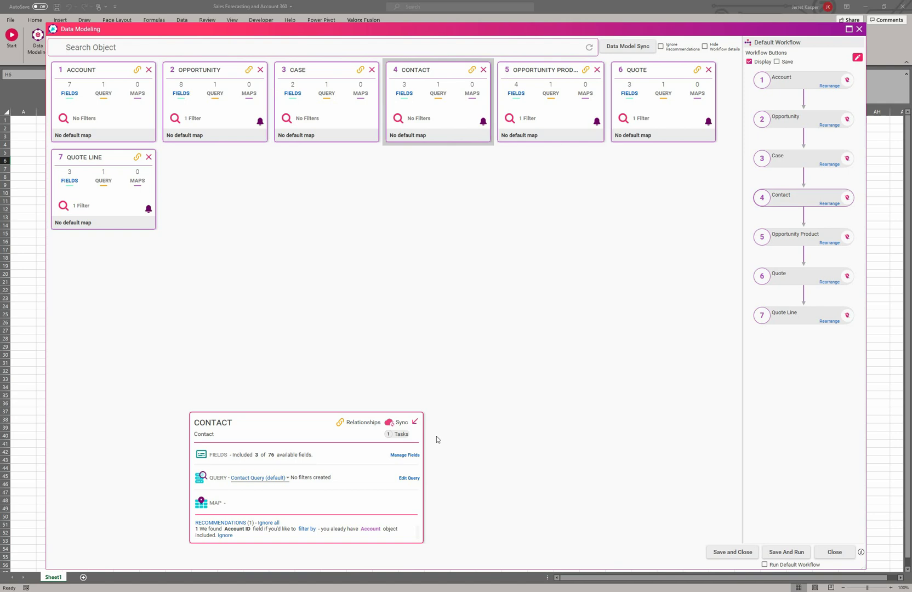
click(548, 244)
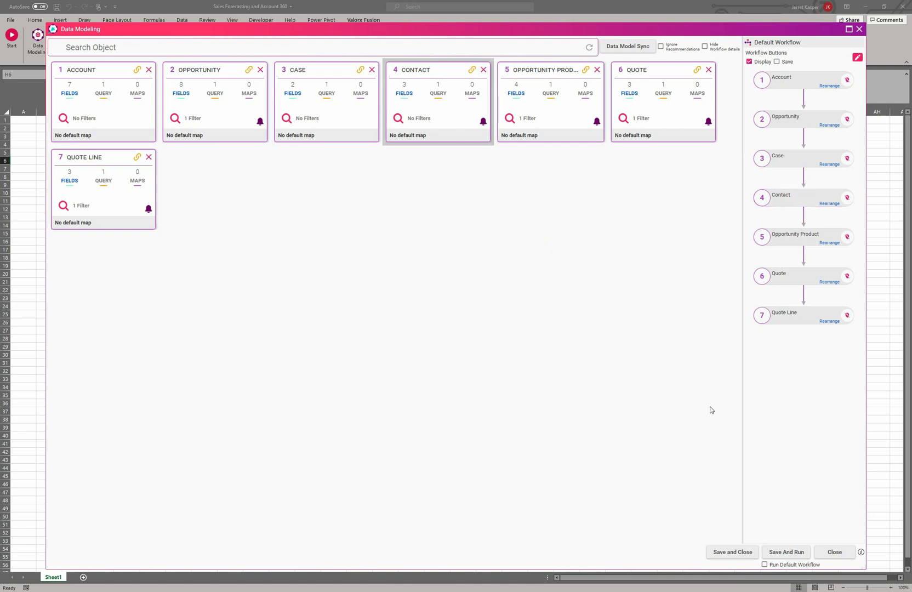